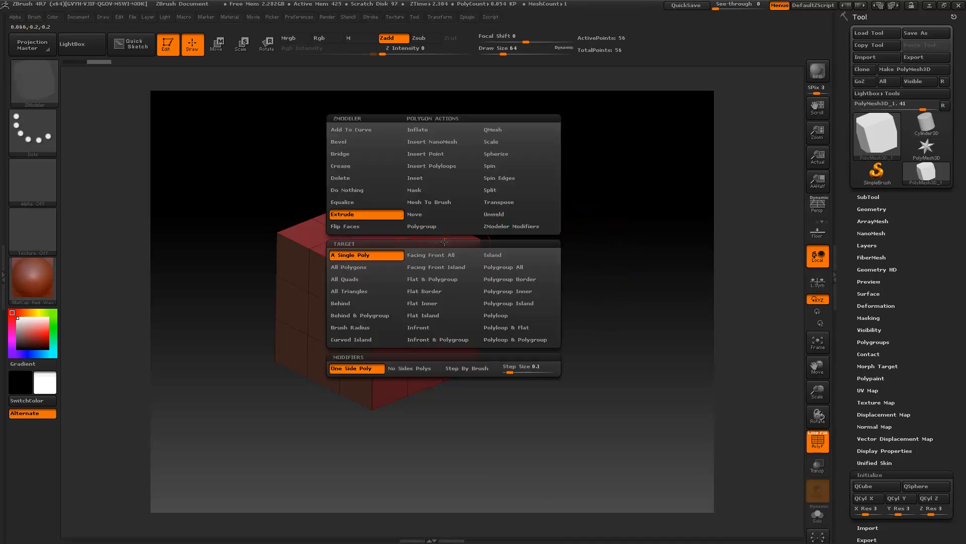
Extrude two single polygons on the cube's top face upward into tall square columns of equal height
{"action": "key", "text": "space"}
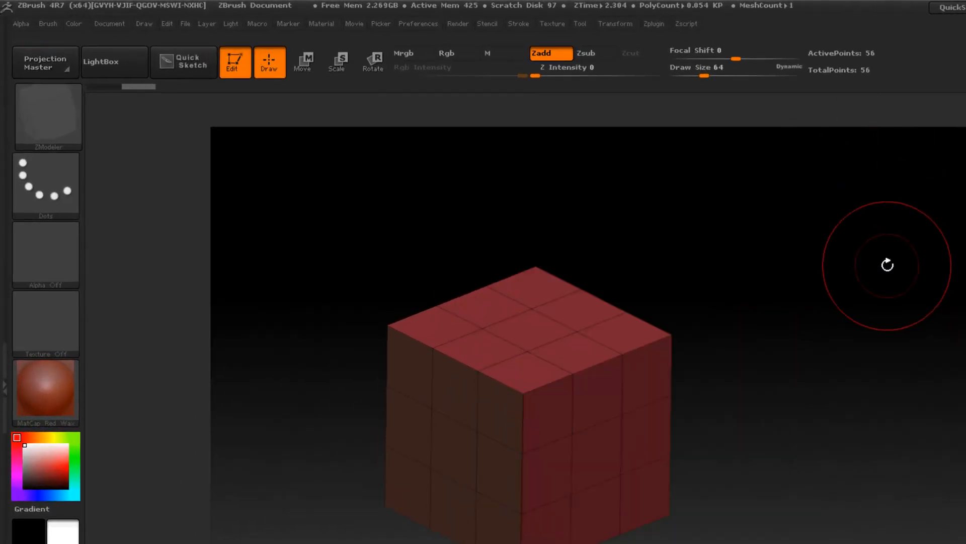
{"action": "left_click_drag", "start_coordinate": [888, 265], "coordinate": [928, 384], "text": "alt"}
{"action": "left_click_drag", "start_coordinate": [598, 383], "coordinate": [591, 219]}
{"action": "left_click_drag", "start_coordinate": [583, 466], "coordinate": [587, 368]}
{"action": "left_click_drag", "start_coordinate": [747, 403], "coordinate": [831, 349]}
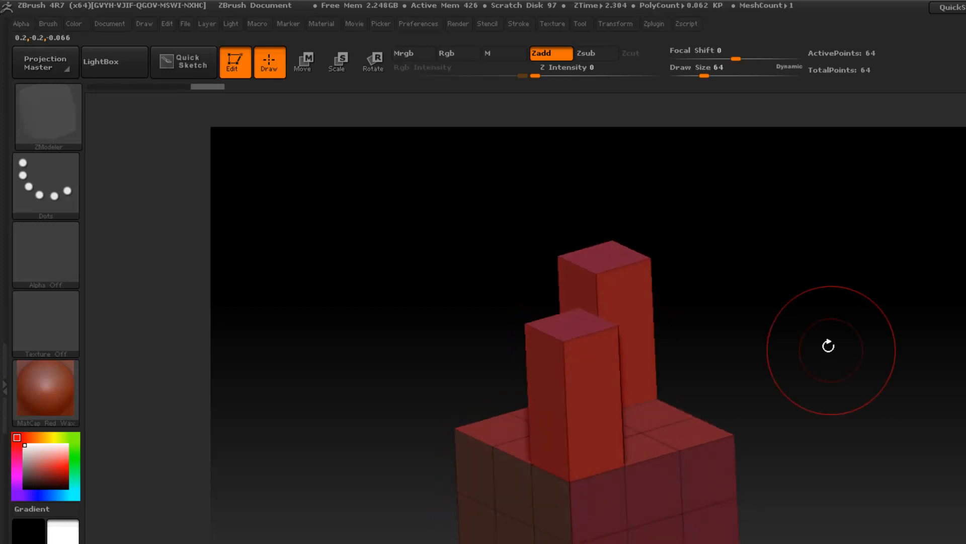
Measure the height of both extruded columns with a Transpose line along a vertical edge of each
{"action": "left_click", "coordinate": [301, 68]}
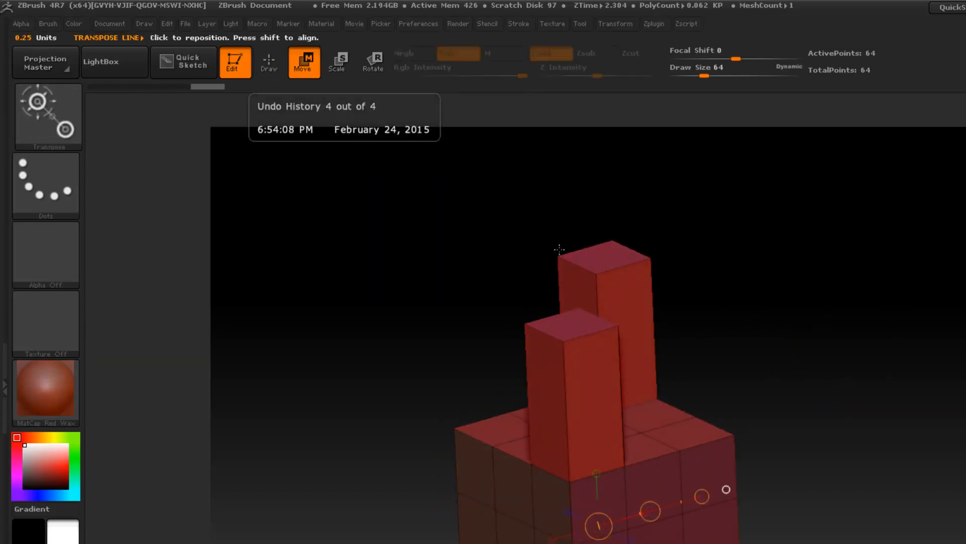
{"action": "left_click_drag", "start_coordinate": [651, 259], "coordinate": [655, 386]}
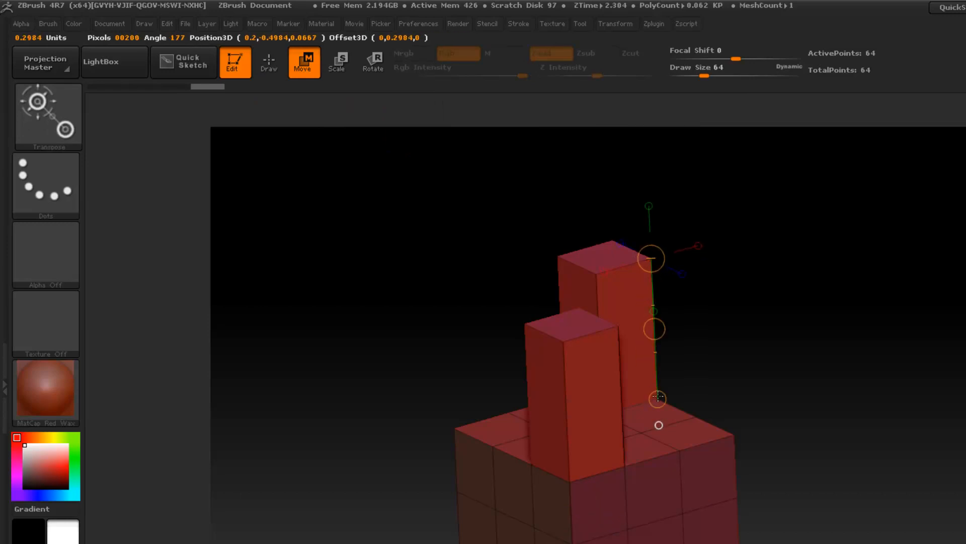
{"action": "left_click_drag", "start_coordinate": [658, 398], "coordinate": [658, 398]}
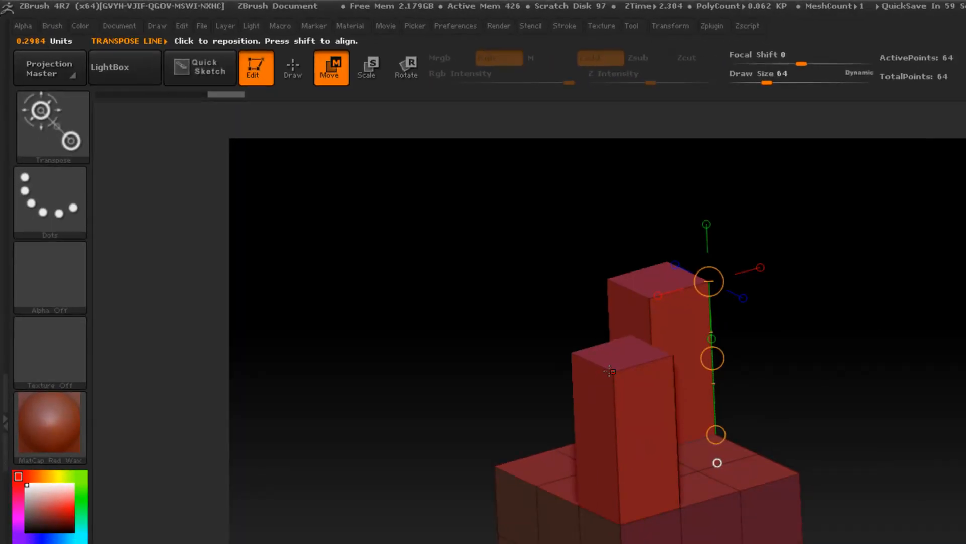
{"action": "left_click_drag", "start_coordinate": [609, 371], "coordinate": [621, 518]}
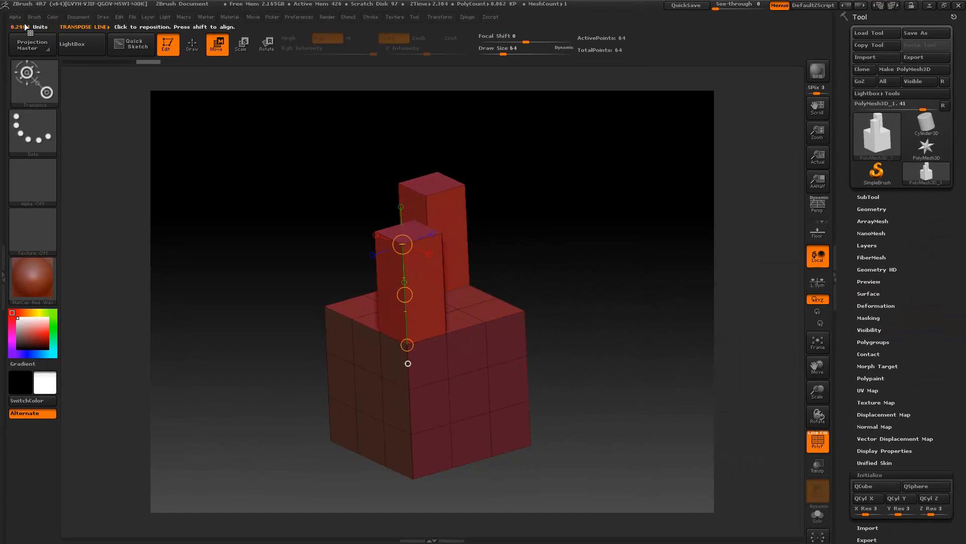
Set the Transpose units to inch with a calibration distance of 1, and measure the rear column's height again
{"action": "left_click", "coordinate": [298, 17]}
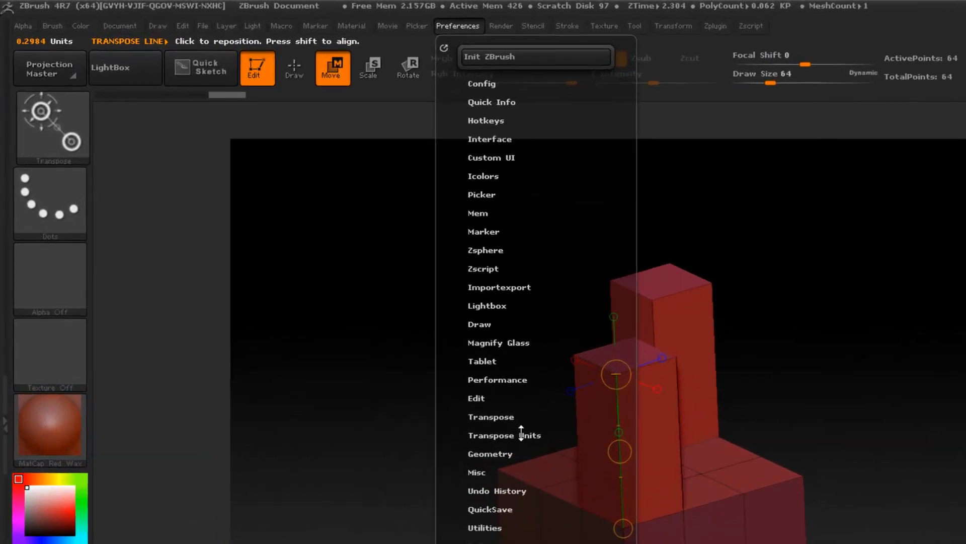
{"action": "left_click", "coordinate": [522, 435]}
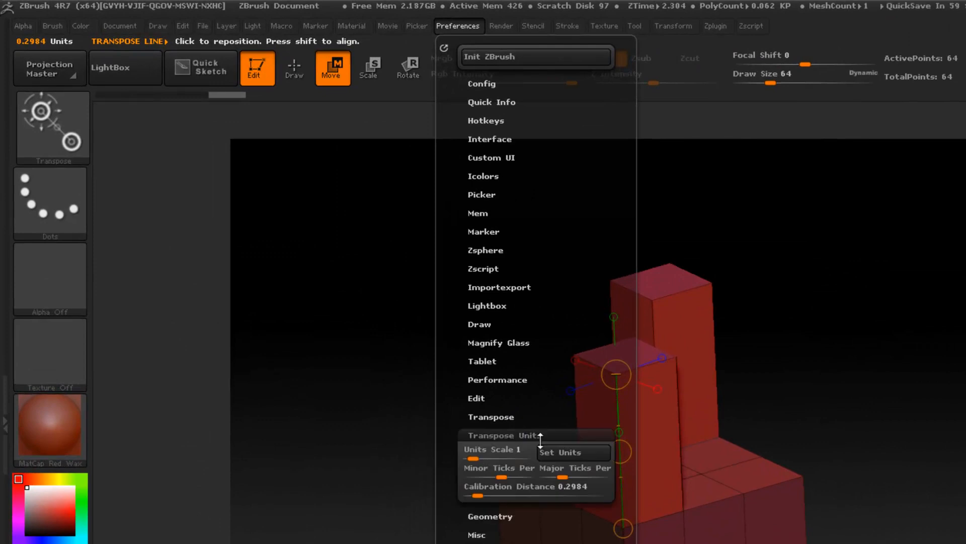
{"action": "left_click", "coordinate": [559, 449]}
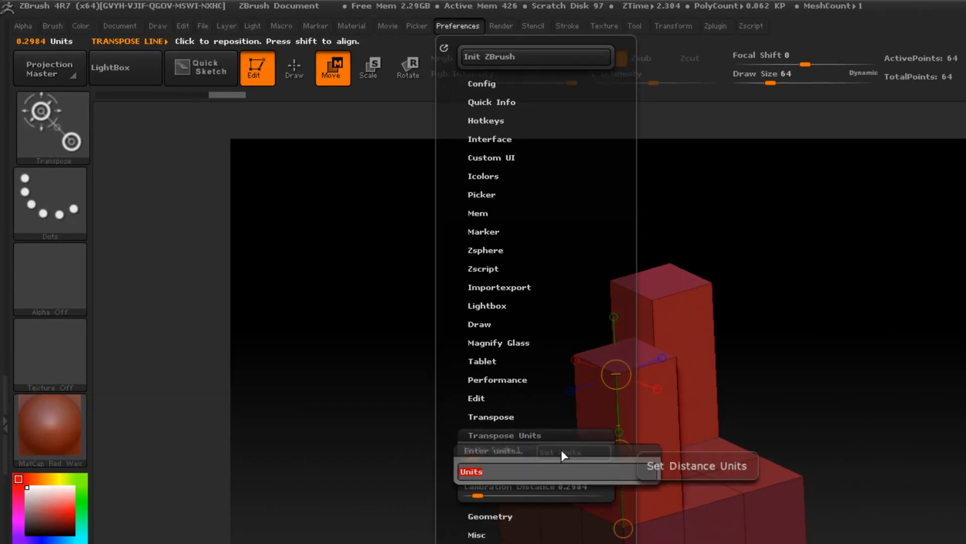
{"action": "type", "text": "inch"}
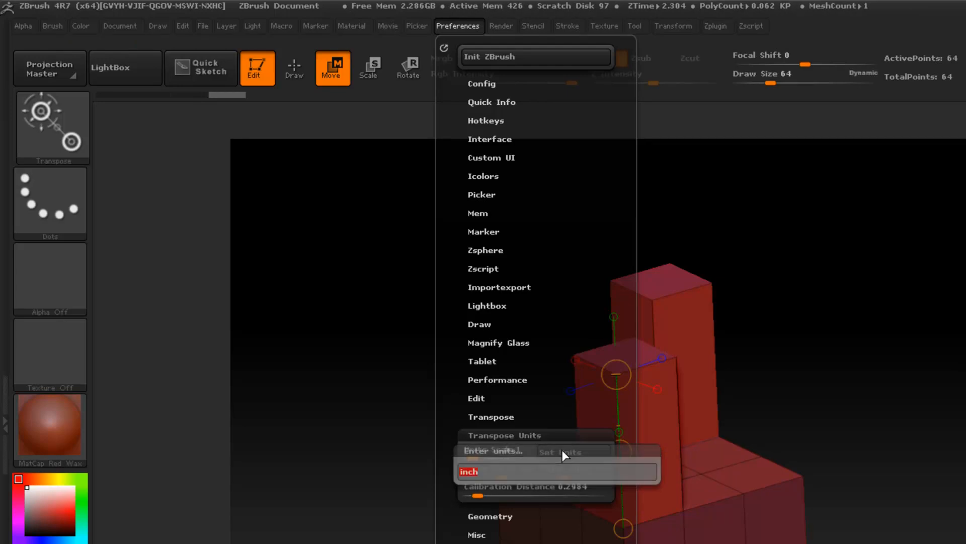
{"action": "key", "text": "Return"}
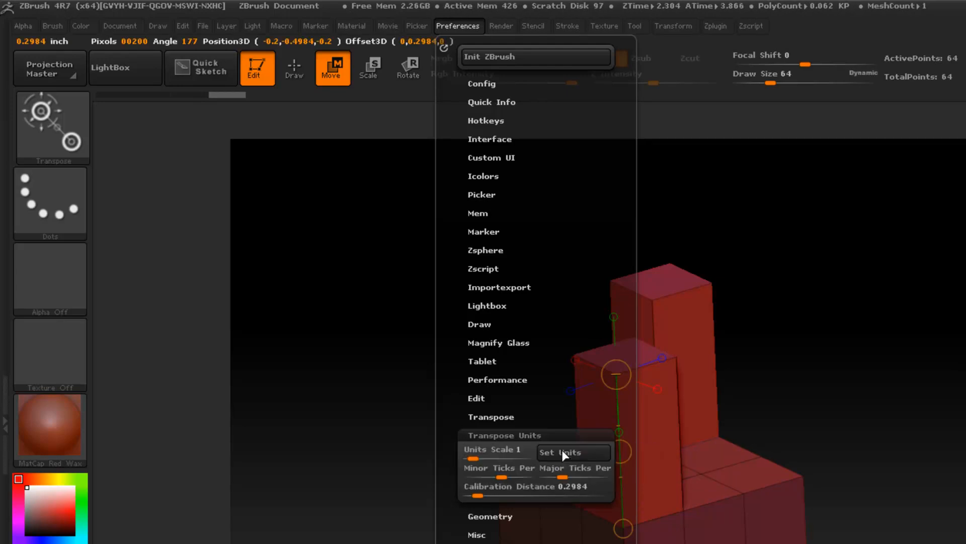
{"action": "left_click", "coordinate": [537, 489]}
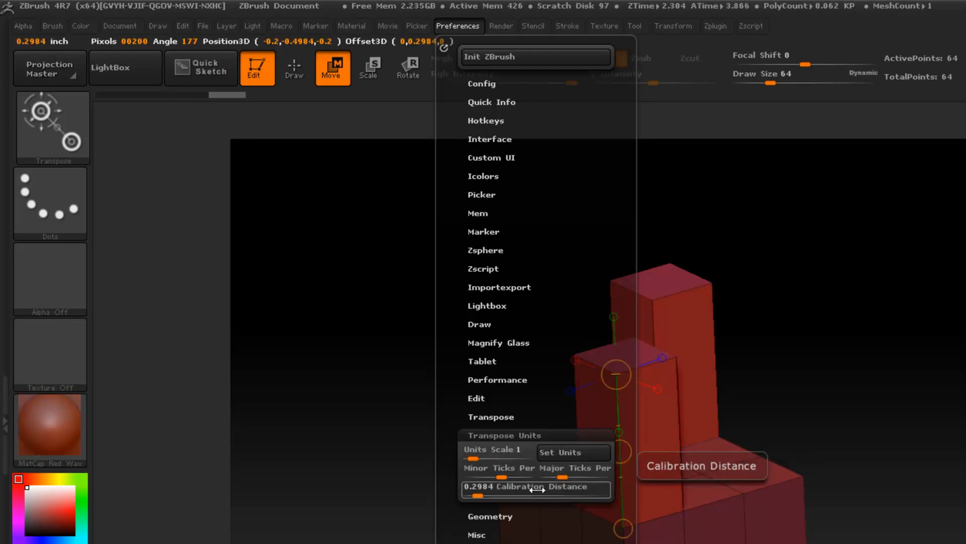
{"action": "type", "text": "1"}
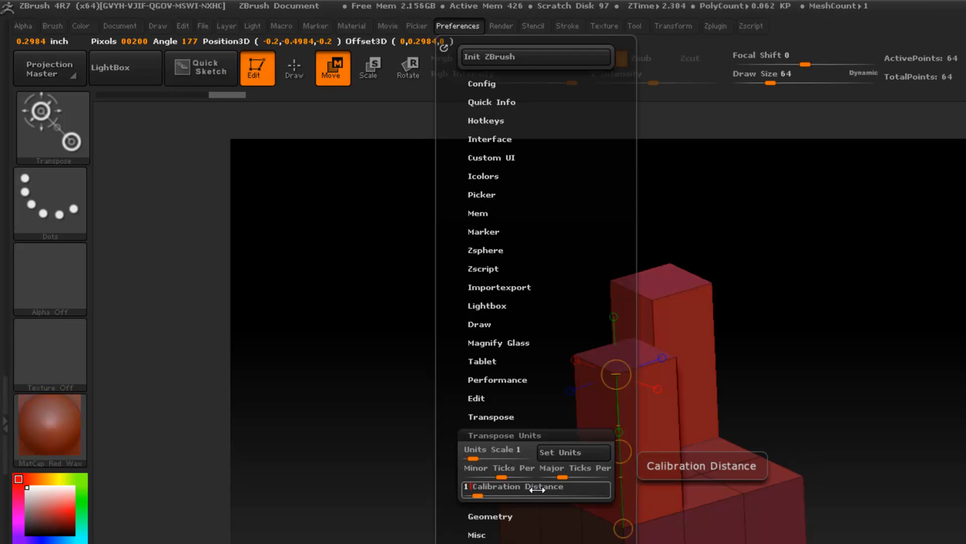
{"action": "key", "text": "Return"}
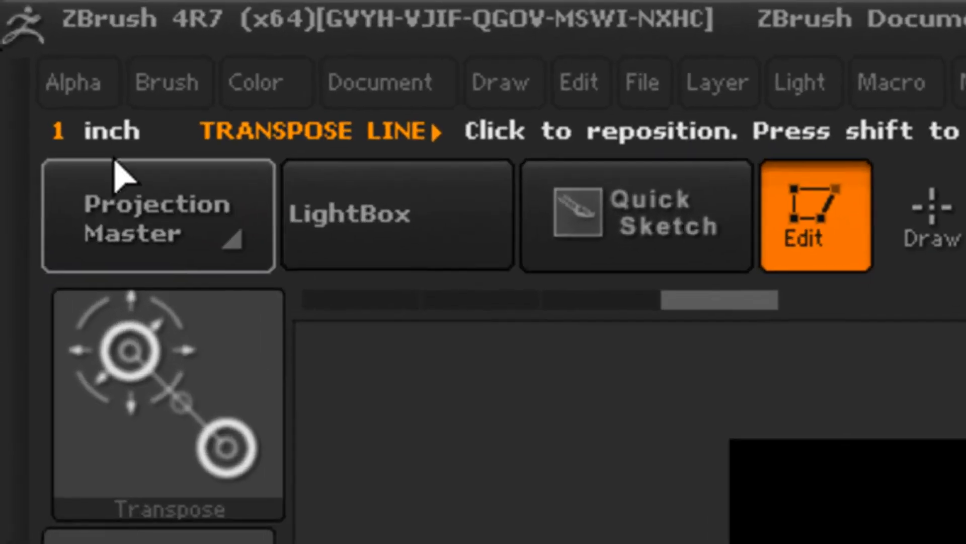
{"action": "left_click_drag", "start_coordinate": [606, 239], "coordinate": [596, 362]}
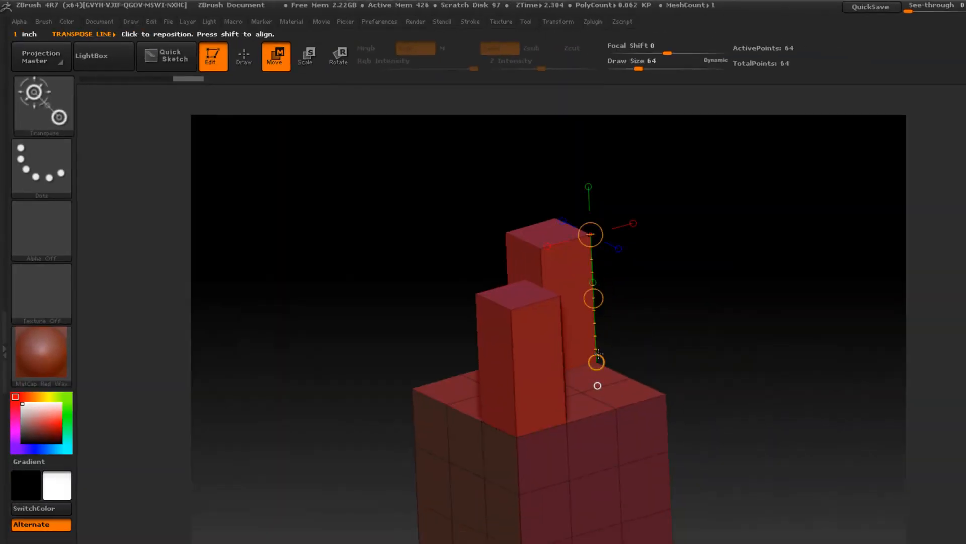
Return to Draw mode and extrude one polygon on each of two adjacent side faces of the cube into short blocks
{"action": "left_click", "coordinate": [244, 59]}
{"action": "mouse_move", "coordinate": [748, 403]}
{"action": "left_mouse_down"}
{"action": "mouse_move", "coordinate": [763, 416]}
{"action": "mouse_move", "coordinate": [753, 430]}
{"action": "left_mouse_up"}
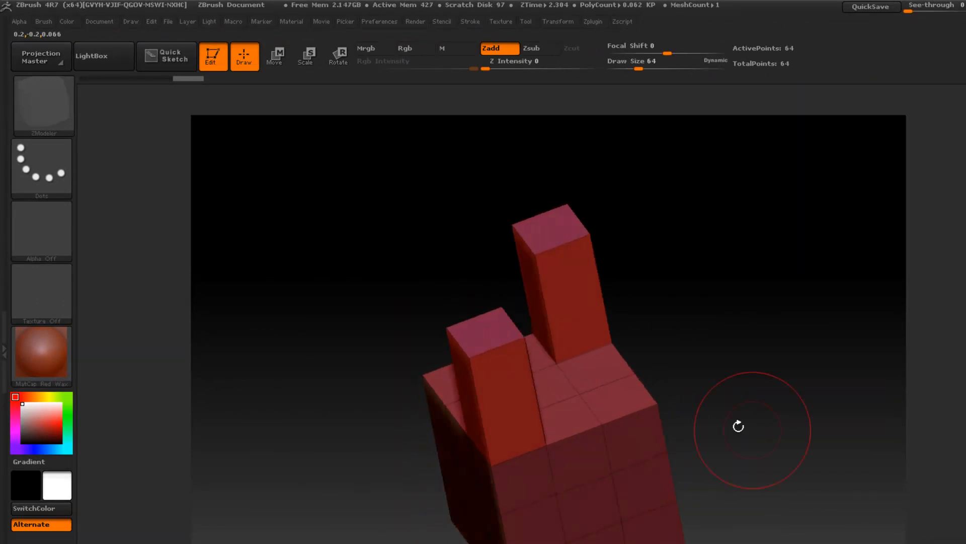
{"action": "left_click_drag", "start_coordinate": [319, 384], "coordinate": [319, 328]}
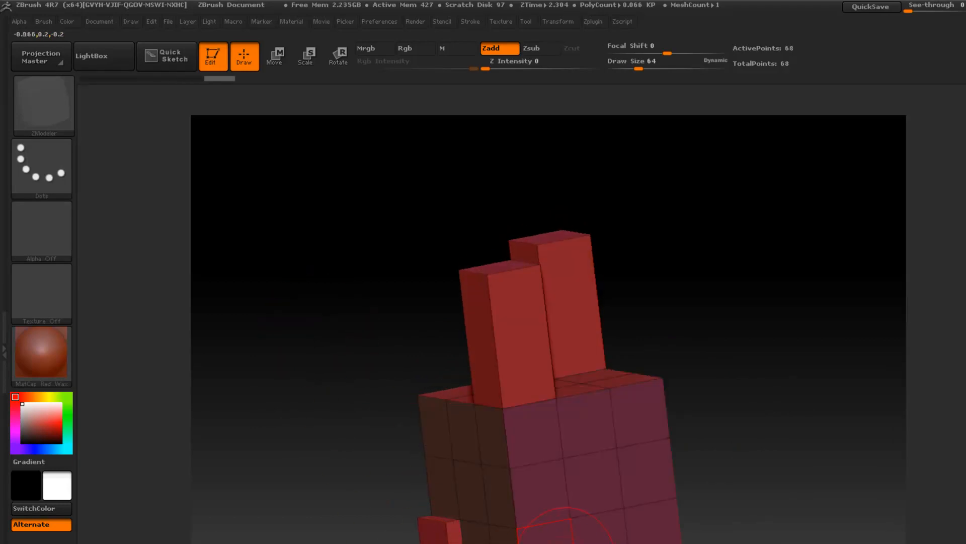
{"action": "left_click_drag", "start_coordinate": [832, 410], "coordinate": [730, 418]}
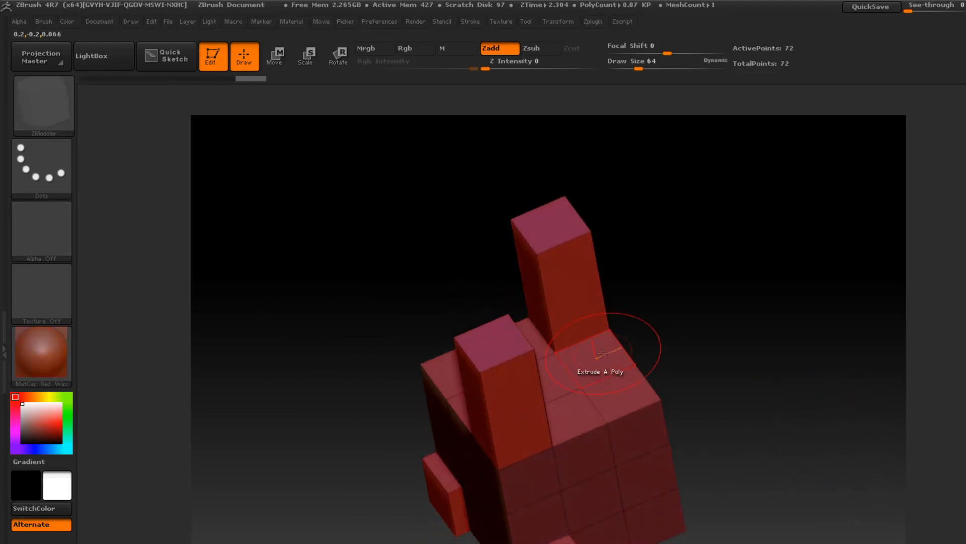
Try extruding a low block from a top polygon beside the columns, and undo that extrusion
{"action": "left_click_drag", "start_coordinate": [621, 393], "coordinate": [741, 313]}
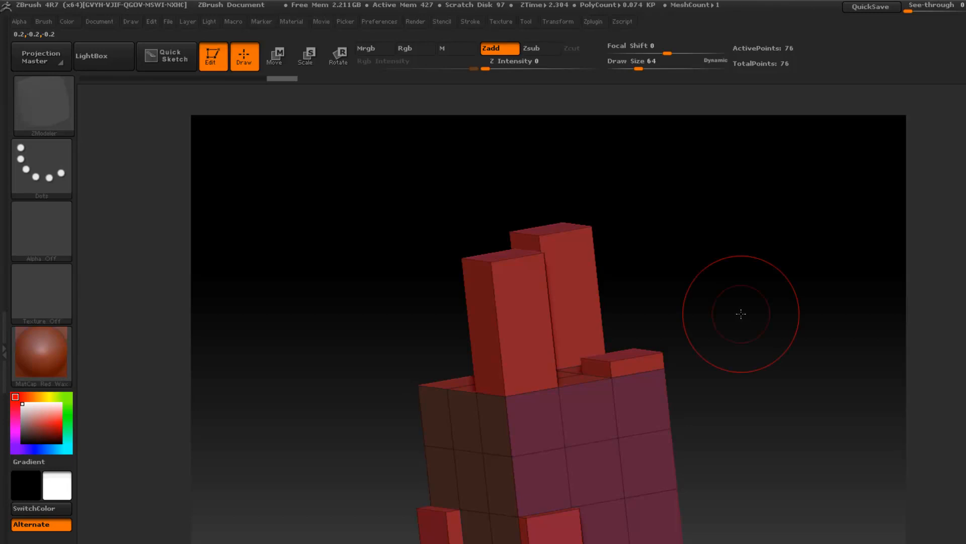
{"action": "key", "text": "ctrl+z"}
{"action": "left_click_drag", "start_coordinate": [835, 378], "coordinate": [736, 472]}
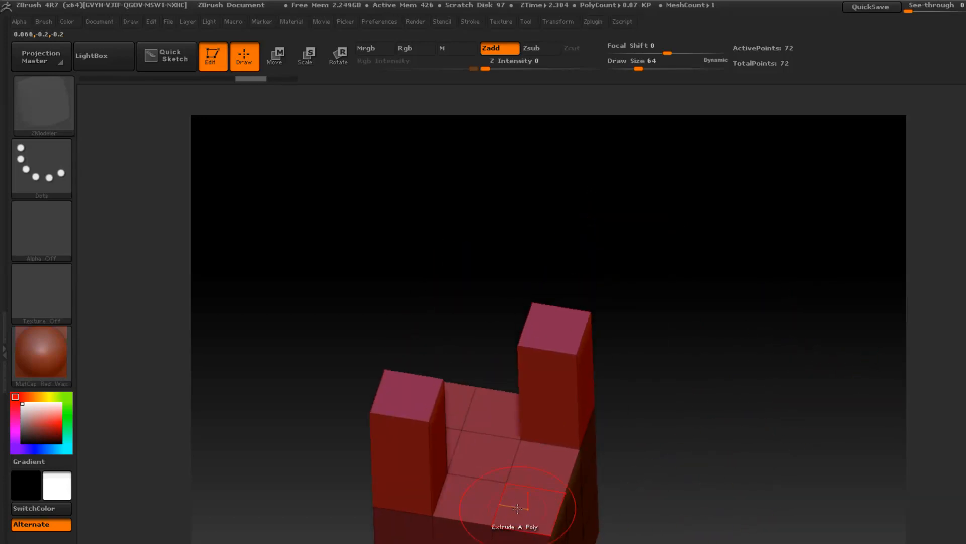
Reduce the draw size slightly and turn off the PolyFrame display for the model
{"action": "left_click_drag", "start_coordinate": [674, 485], "coordinate": [785, 526]}
{"action": "left_click_drag", "start_coordinate": [826, 364], "coordinate": [839, 459], "text": "alt"}
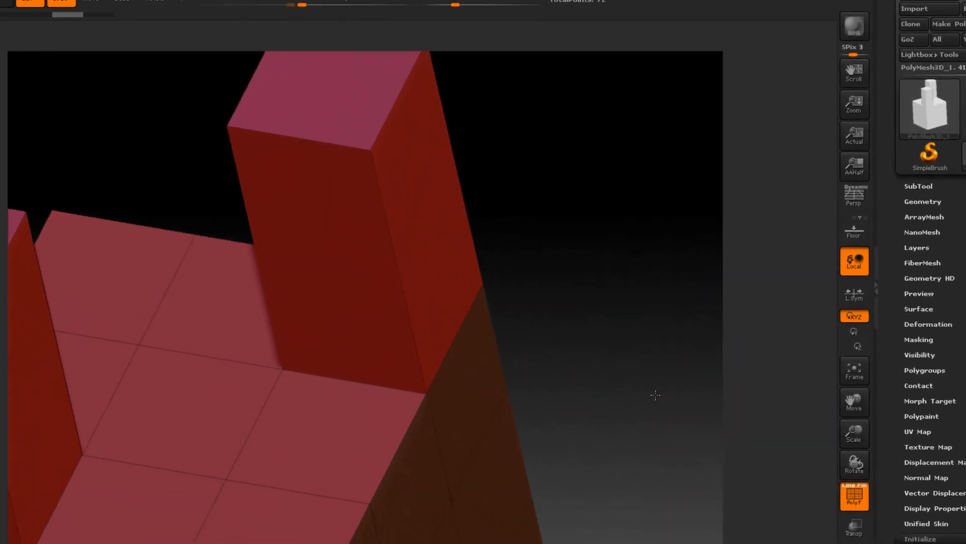
{"action": "left_click_drag", "start_coordinate": [655, 395], "coordinate": [743, 452]}
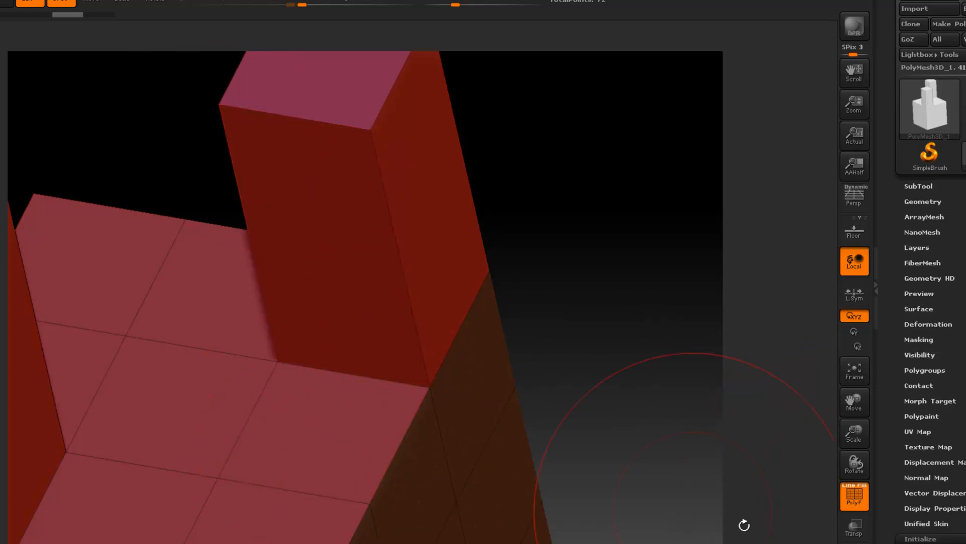
{"action": "left_click_drag", "start_coordinate": [665, 437], "coordinate": [631, 367], "text": "alt"}
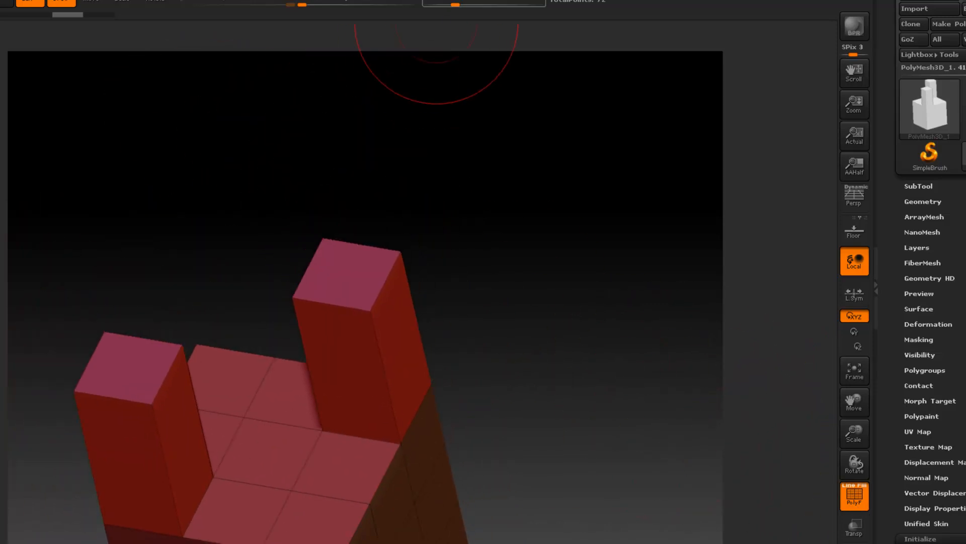
{"action": "left_click_drag", "start_coordinate": [455, 5], "coordinate": [447, 5]}
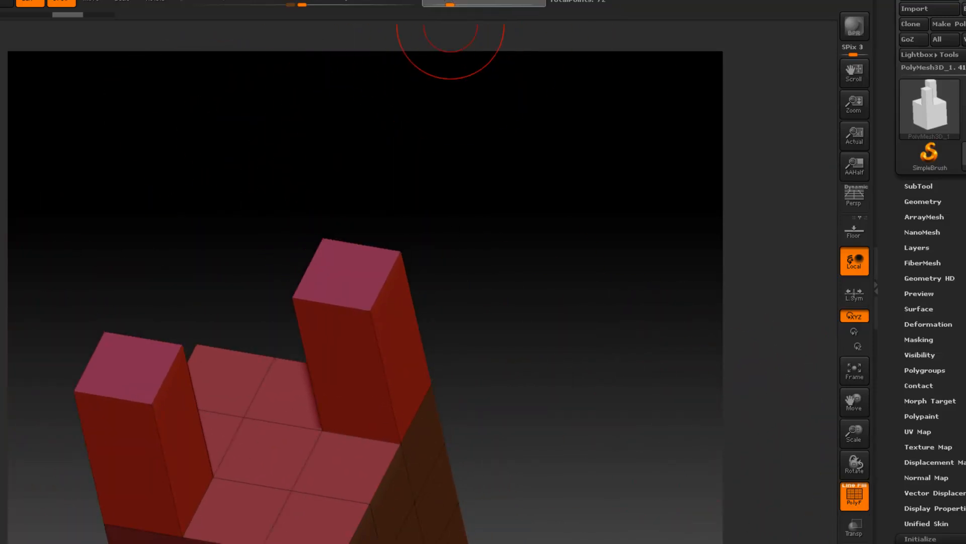
{"action": "left_click", "coordinate": [849, 504]}
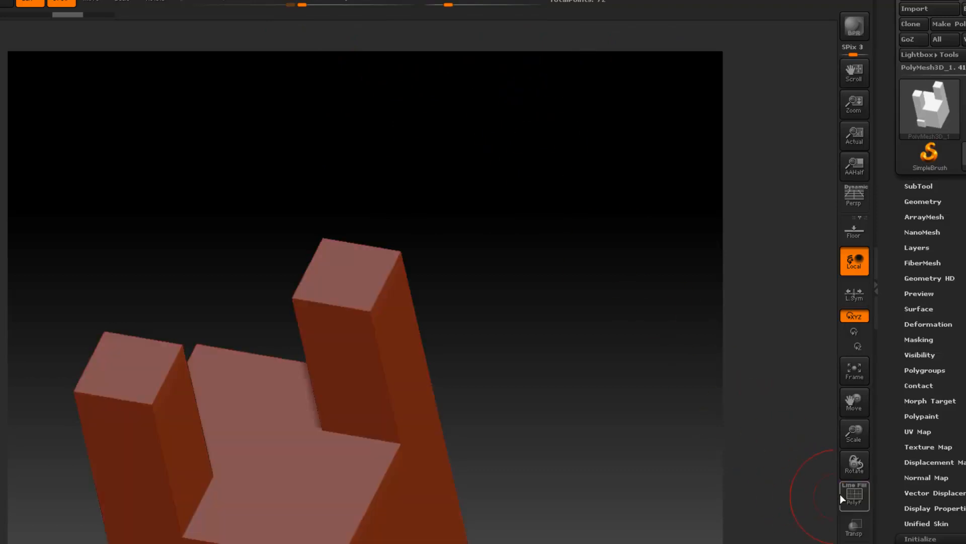
Extrude the top polygon adjoining the rear column upward to almost the column's height
{"action": "left_click_drag", "start_coordinate": [610, 362], "coordinate": [624, 391], "text": "alt"}
{"action": "left_click_drag", "start_coordinate": [604, 294], "coordinate": [613, 346], "text": "alt"}
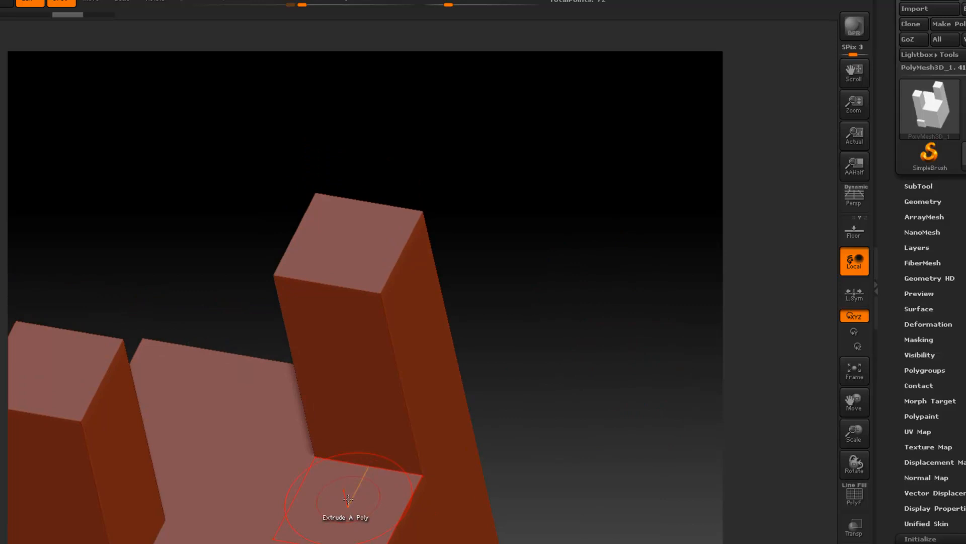
{"action": "left_click_drag", "start_coordinate": [349, 499], "coordinate": [301, 141]}
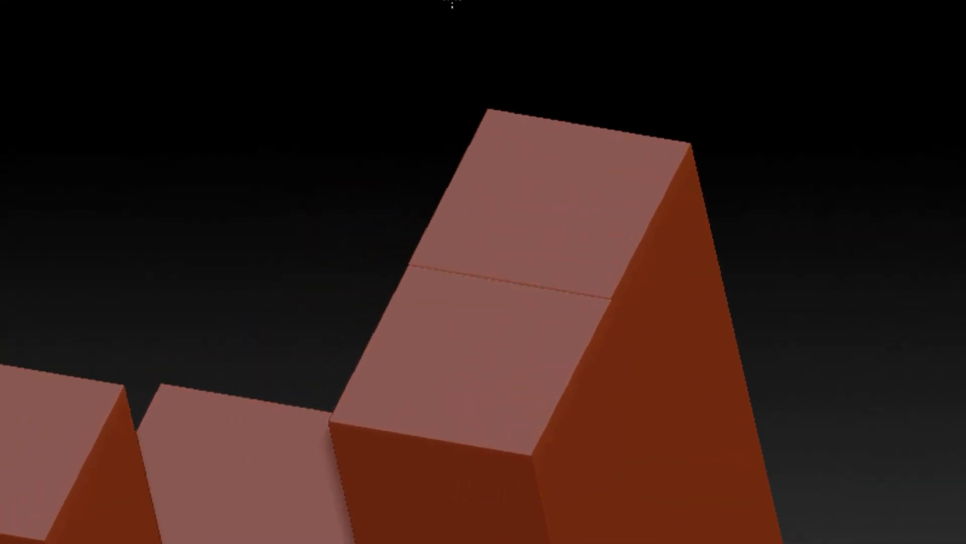
{"action": "left_click_drag", "start_coordinate": [452, 4], "coordinate": [449, 0]}
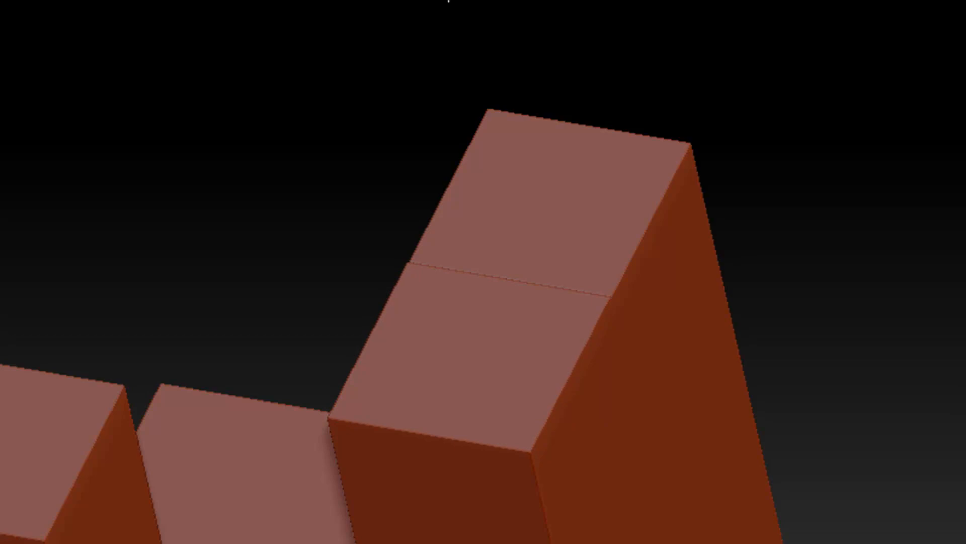
{"action": "left_click_drag", "start_coordinate": [449, 0], "coordinate": [454, 4]}
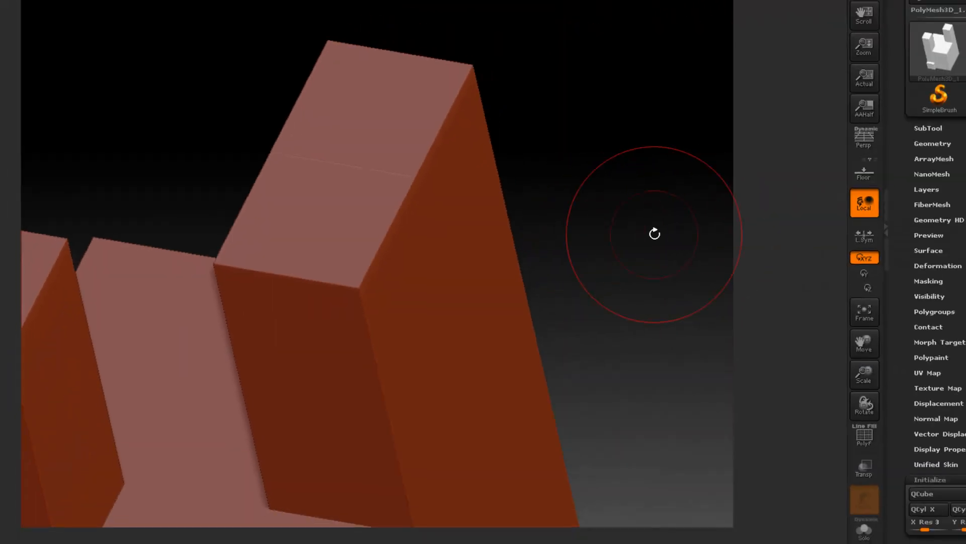
Preview the extruded model with Dynamic Subdivision smoothing to examine the joint between the two columns, and restore the unsmoothed display
{"action": "key", "text": "d"}
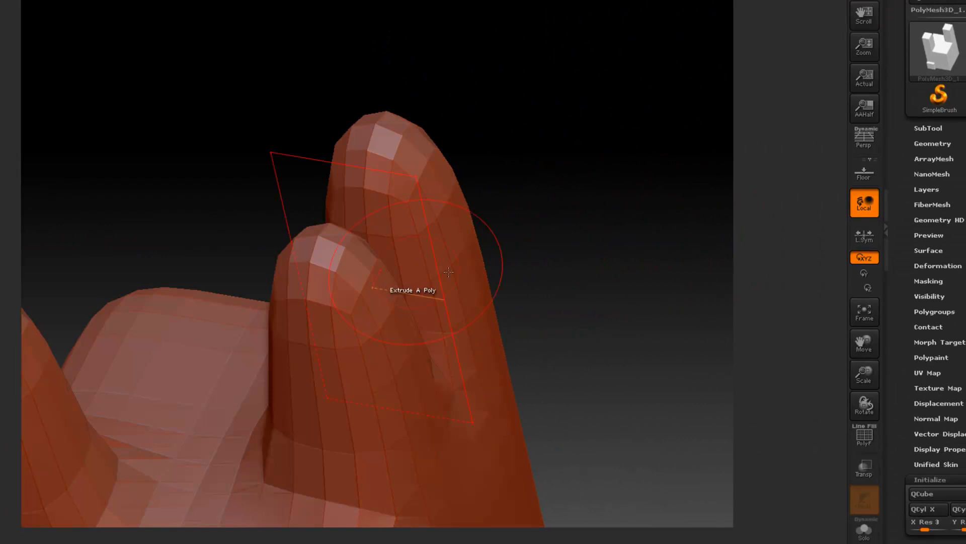
{"action": "key", "text": "shift+d"}
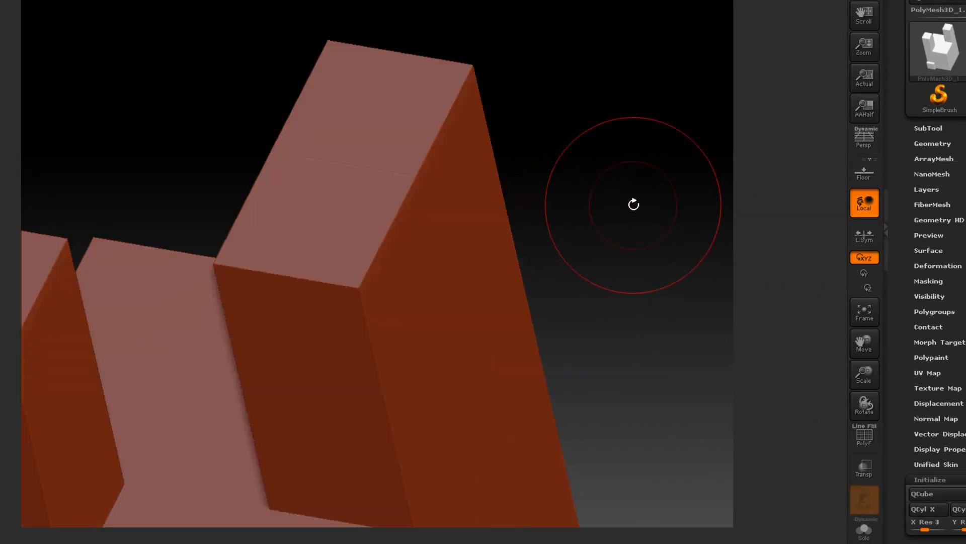
{"action": "key", "text": "d"}
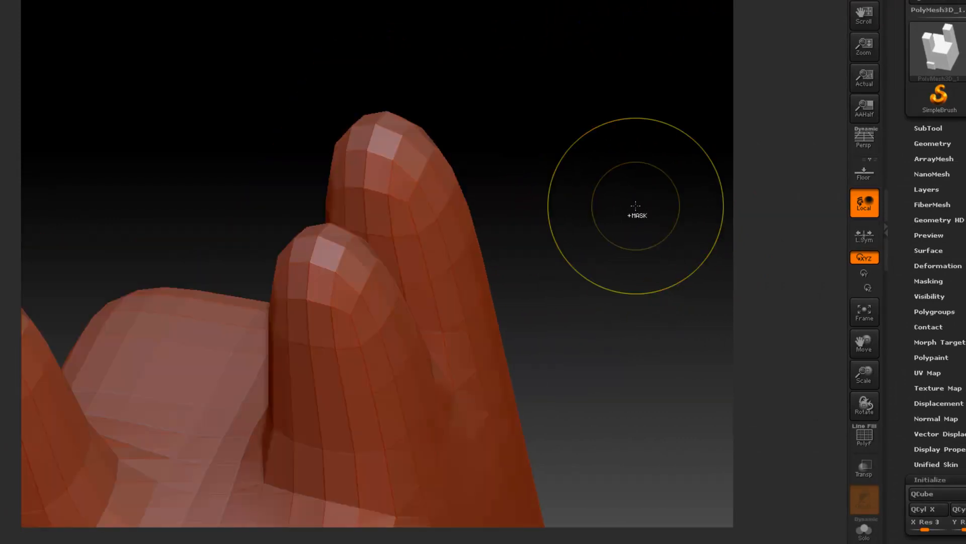
{"action": "key", "text": "shift+d"}
Redo the adjoining polygon's extrusion exactly flush with the rear column's top, and turn on the Dynamic Subdivision preview
{"action": "mouse_move", "coordinate": [636, 205]}
{"action": "left_mouse_down"}
{"action": "mouse_move", "coordinate": [639, 213]}
{"action": "mouse_move", "coordinate": [614, 210]}
{"action": "mouse_move", "coordinate": [577, 236]}
{"action": "mouse_move", "coordinate": [625, 255]}
{"action": "mouse_move", "coordinate": [624, 245]}
{"action": "left_mouse_up"}
{"action": "left_click_drag", "start_coordinate": [307, 466], "coordinate": [131, 46]}
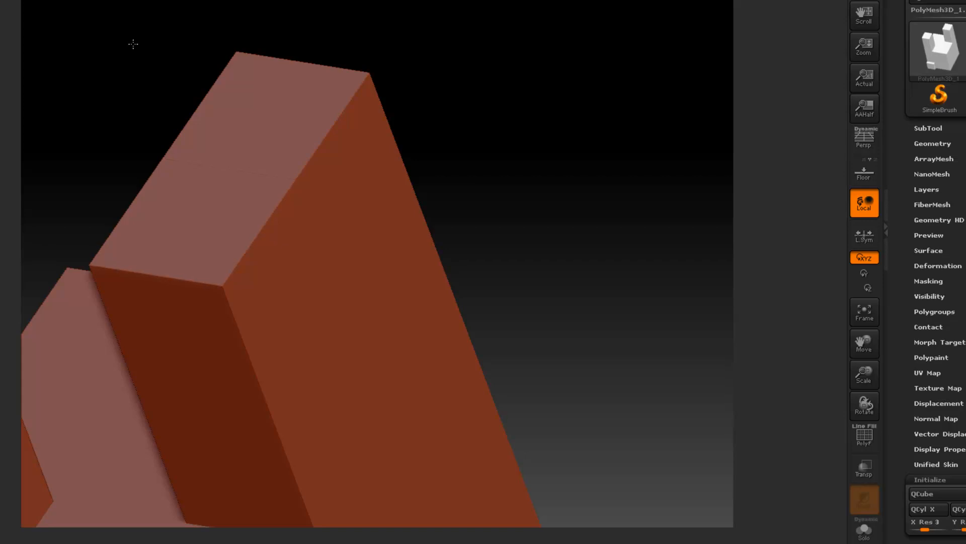
{"action": "left_click_drag", "start_coordinate": [135, 43], "coordinate": [137, 45]}
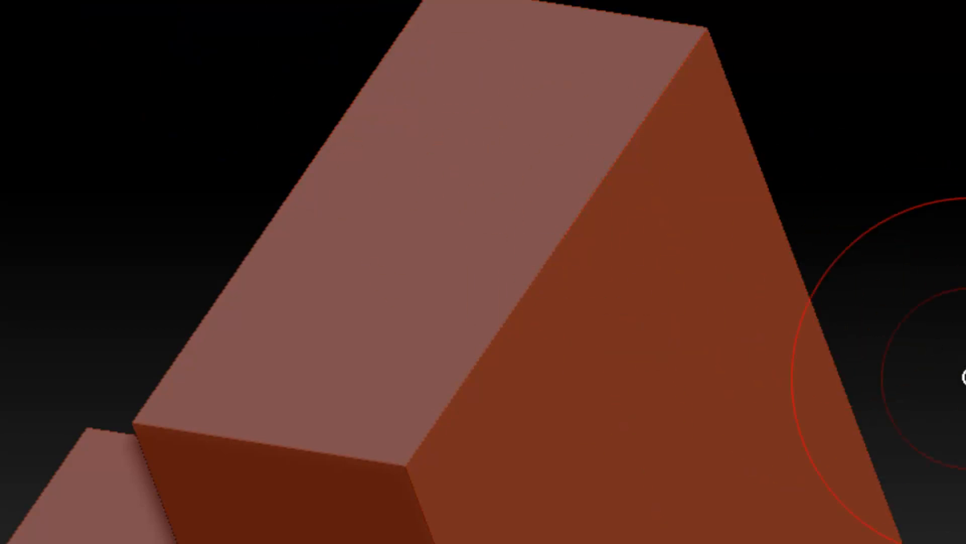
{"action": "key", "text": "d"}
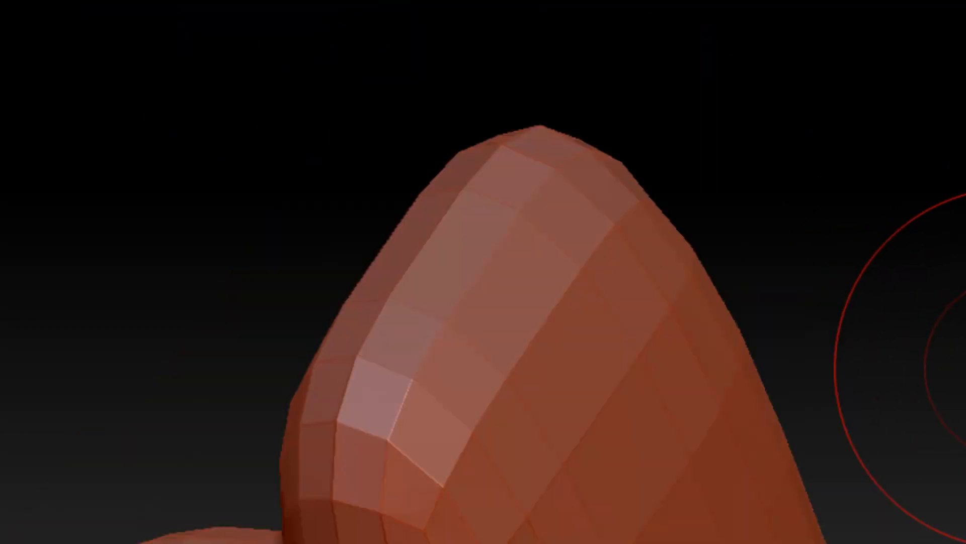
Restore the unsmoothed display of the fused columns and turn the PolyFrame display back on
{"action": "key", "text": "shift+d"}
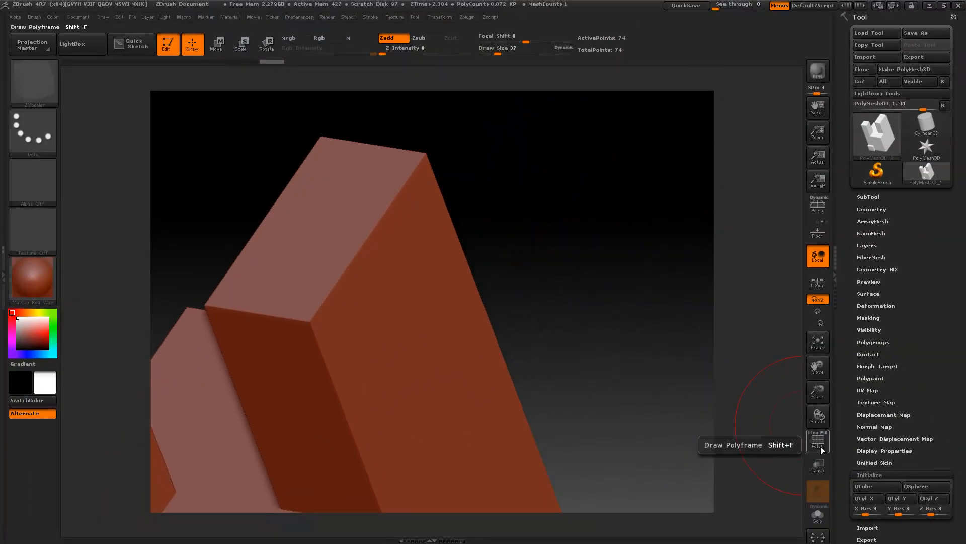
{"action": "left_click", "coordinate": [817, 441]}
{"action": "left_click_drag", "start_coordinate": [640, 341], "coordinate": [610, 227], "text": "alt"}
Measure the front and rear vertical edges of the fused columns with the Transpose line in Move mode
{"action": "left_click", "coordinate": [216, 44]}
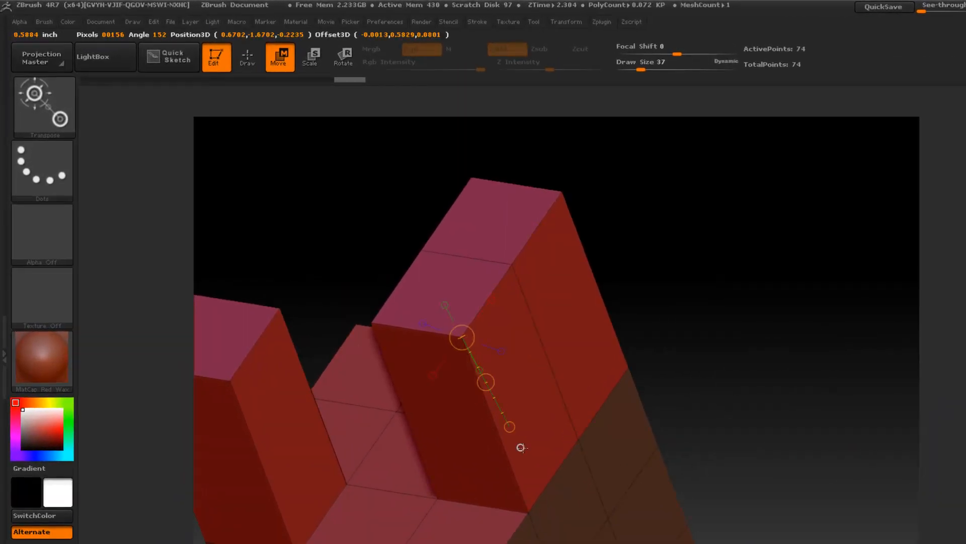
{"action": "left_click_drag", "start_coordinate": [520, 447], "coordinate": [539, 512]}
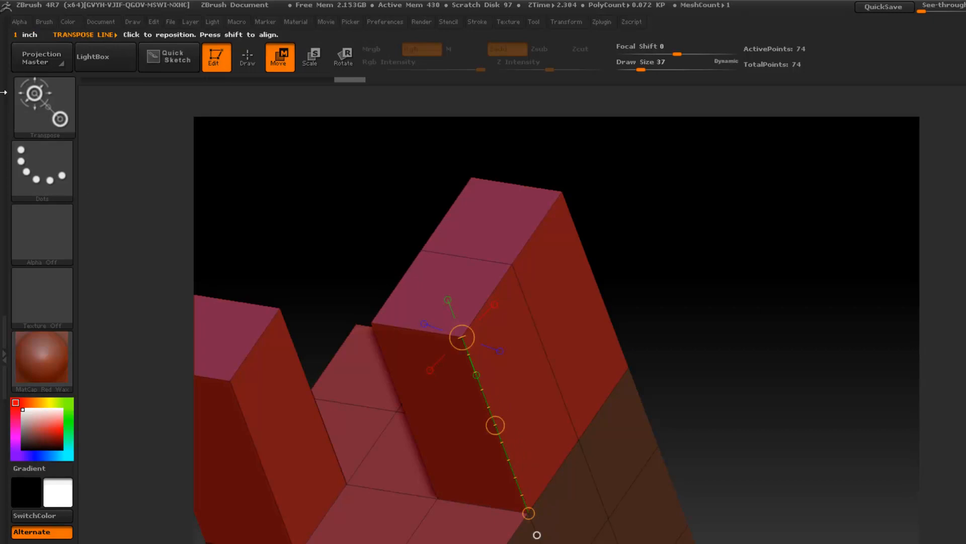
{"action": "mouse_move", "coordinate": [562, 198]}
{"action": "left_mouse_down"}
{"action": "mouse_move", "coordinate": [627, 345]}
{"action": "mouse_move", "coordinate": [636, 389]}
{"action": "left_mouse_up"}
Return to Draw mode, preview the fused columns with Dynamic Subdivision smoothing, and restore the unsmoothed display
{"action": "left_click", "coordinate": [247, 59]}
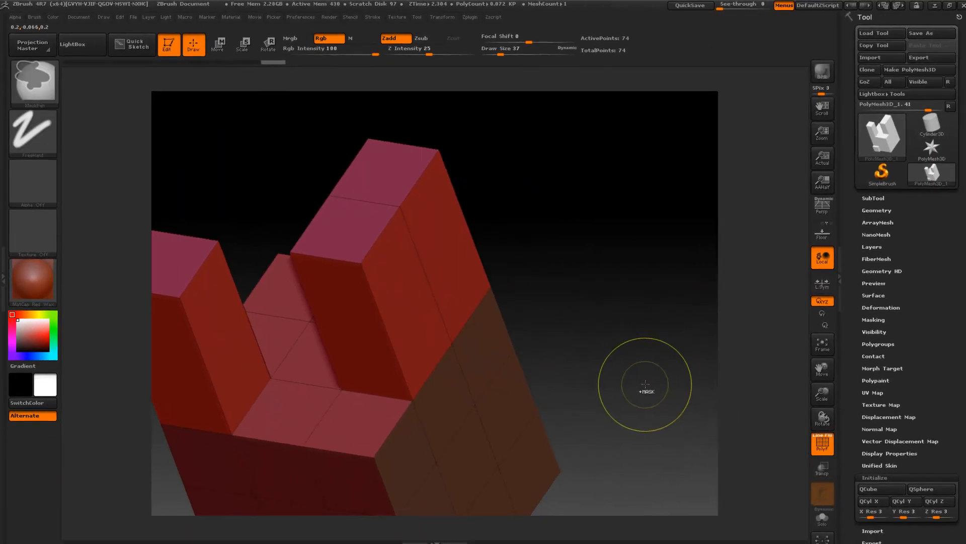
{"action": "key", "text": "d"}
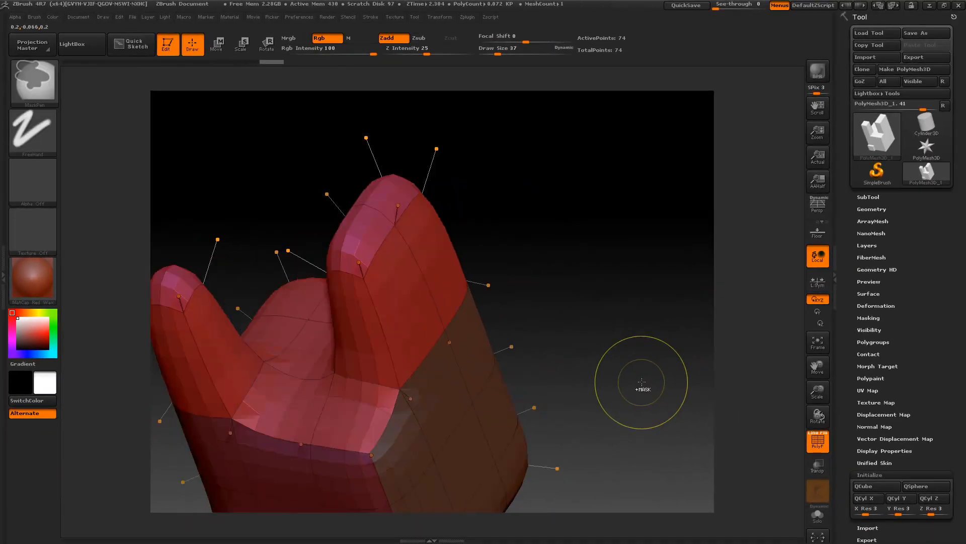
{"action": "key", "text": "shift+d"}
Undo the adjoining column's extrusion and, with the ZModeler brush, repeat the extrusion height on the cube top's two remaining corner polygons
{"action": "key", "text": "b"}
{"action": "key", "text": "z"}
{"action": "key", "text": "m"}
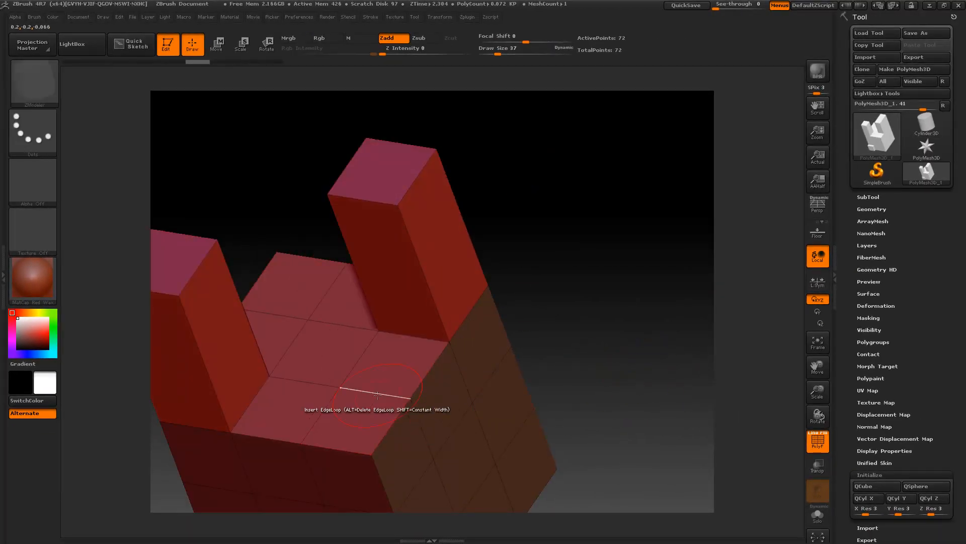
{"action": "left_click", "coordinate": [364, 418]}
{"action": "left_click_drag", "start_coordinate": [616, 239], "coordinate": [641, 272]}
{"action": "left_click", "coordinate": [258, 248]}
{"action": "left_click_drag", "start_coordinate": [614, 355], "coordinate": [591, 291]}
{"action": "left_click_drag", "start_coordinate": [597, 258], "coordinate": [643, 335], "text": "alt"}
Measure the heights of the new corner column and its neighbour along their vertical edges with the Transpose line
{"action": "left_click", "coordinate": [219, 49]}
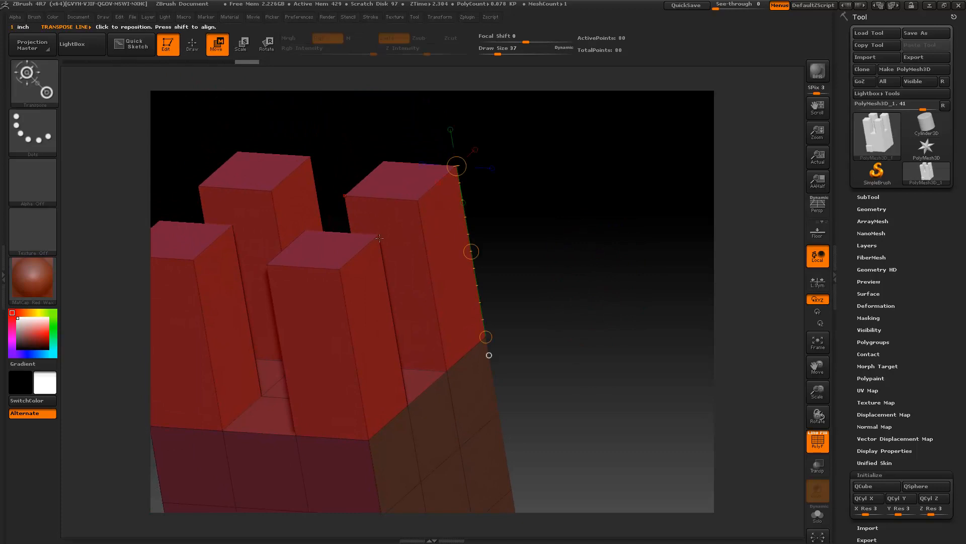
{"action": "left_click_drag", "start_coordinate": [405, 379], "coordinate": [407, 404]}
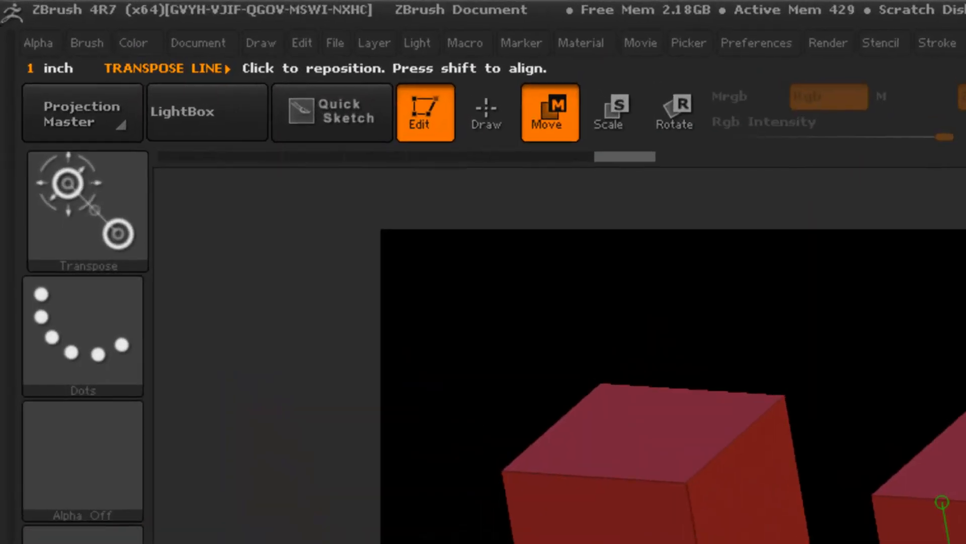
{"action": "left_click_drag", "start_coordinate": [418, 200], "coordinate": [448, 369]}
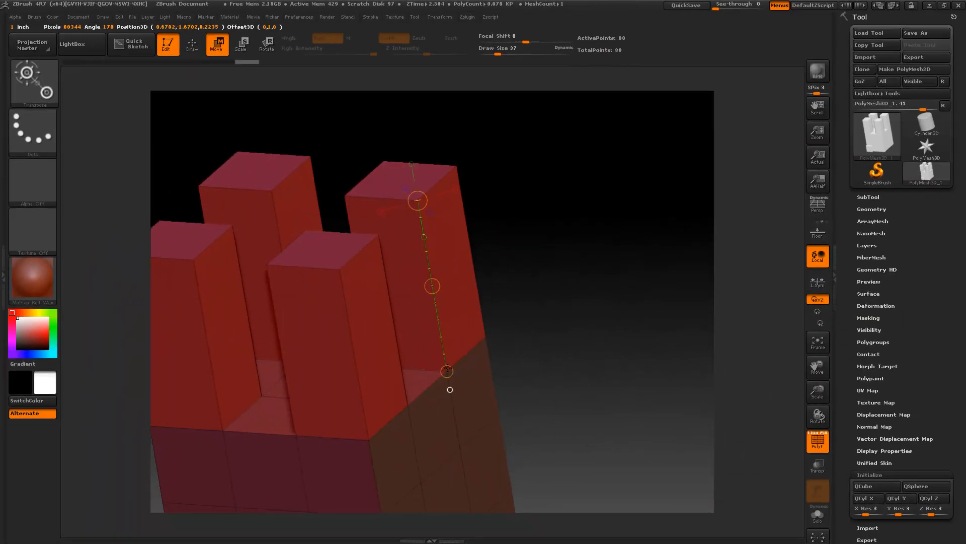
Return to Draw mode and turn on the Dynamic Subdivision preview for the whole four-column model
{"action": "left_click", "coordinate": [192, 43]}
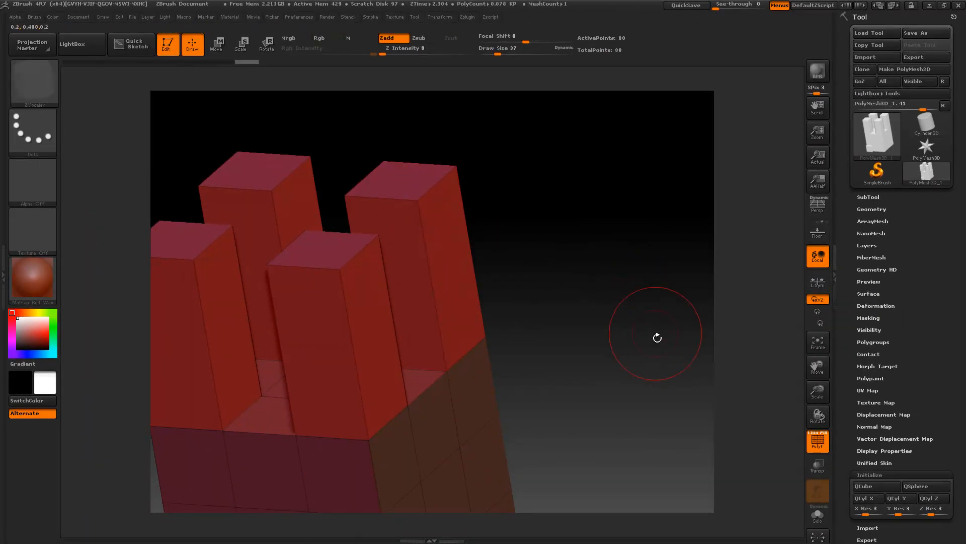
{"action": "left_click_drag", "start_coordinate": [656, 341], "coordinate": [580, 277], "text": "alt"}
{"action": "key", "text": "d"}
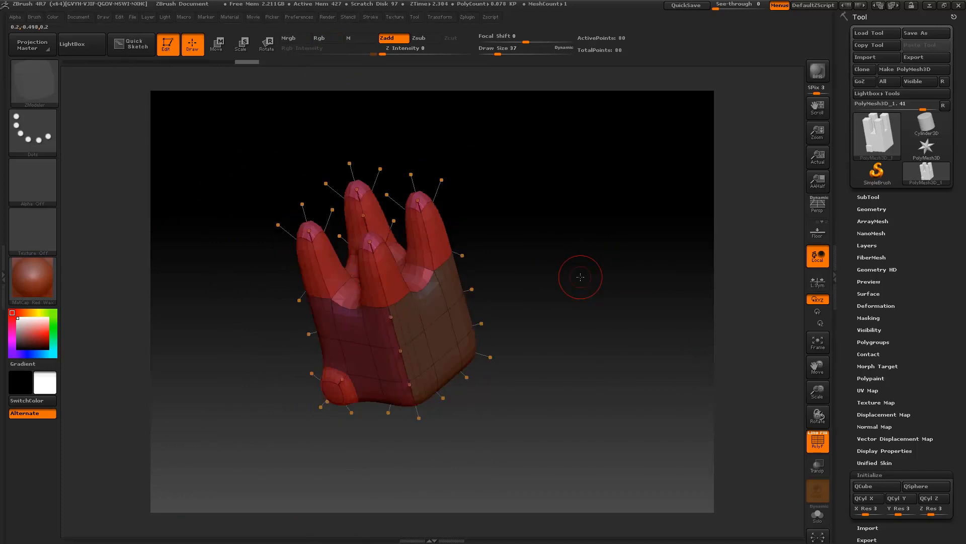